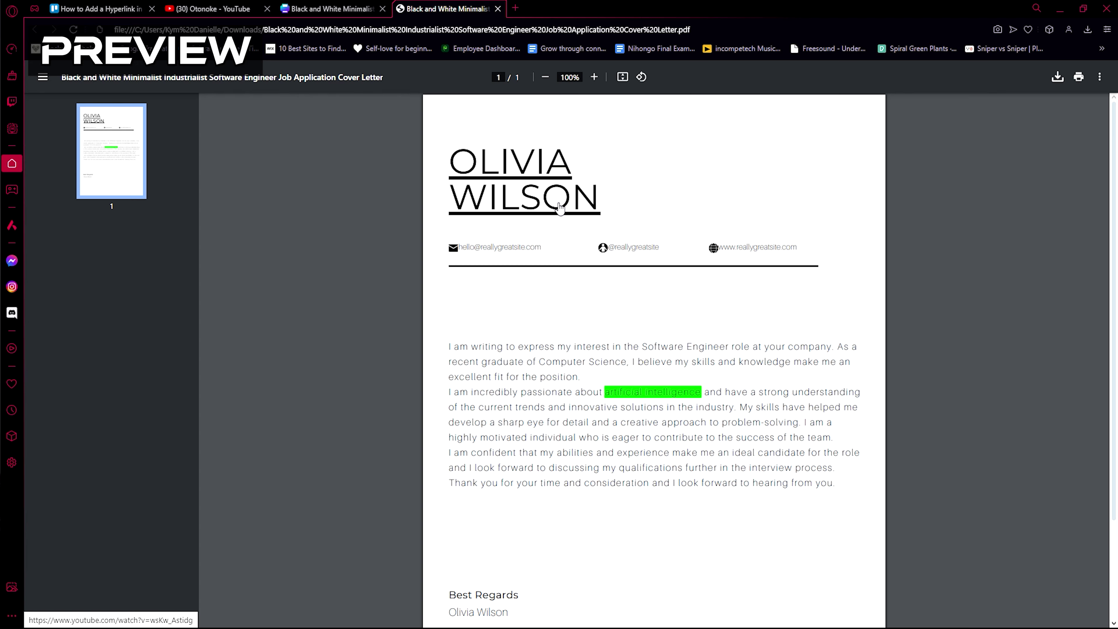
Follow the OLIVIA WILSON link in the PDF to its YouTube video
{"action": "left_click", "coordinate": [559, 209]}
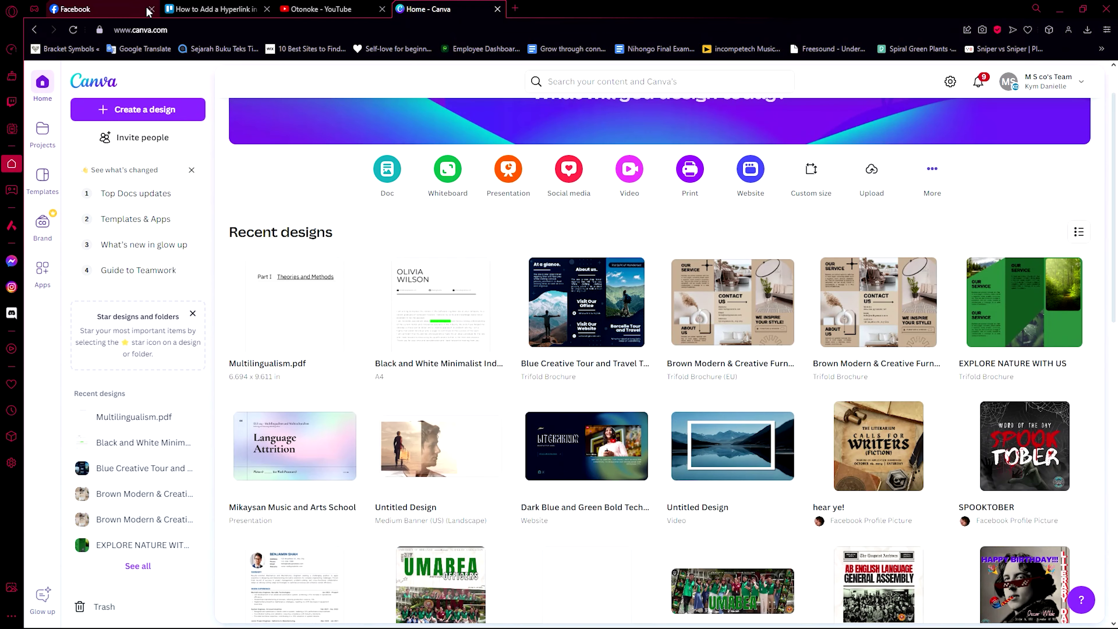
Close the Facebook tab and return to Canva's recent designs list
{"action": "left_click", "coordinate": [150, 9]}
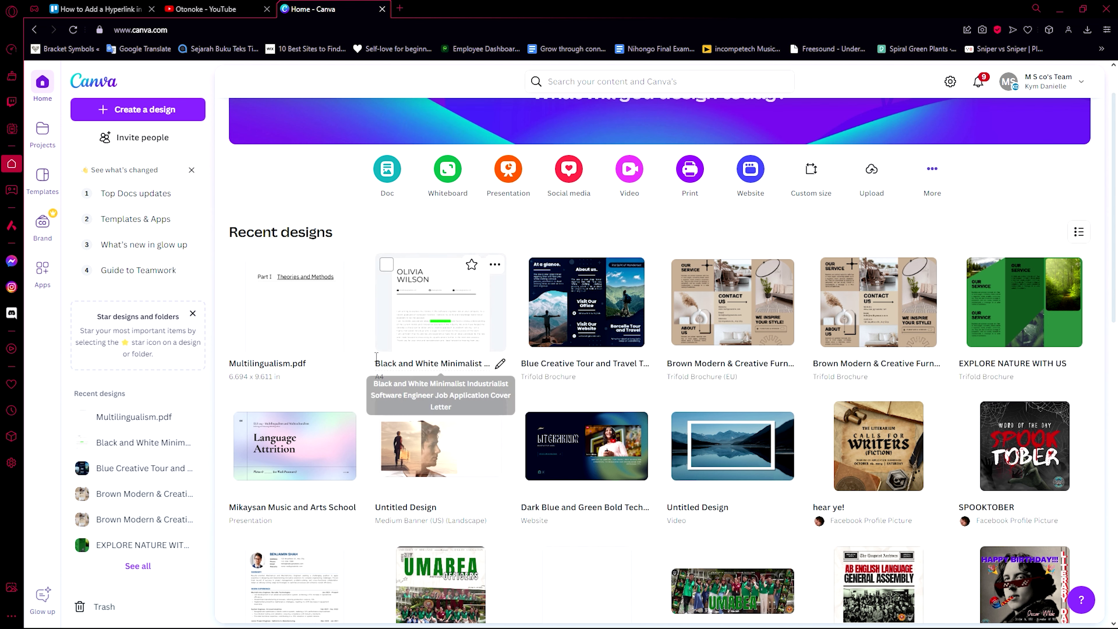
{"action": "scroll", "coordinate": [432, 381], "scroll_direction": "up", "scroll_amount": 1}
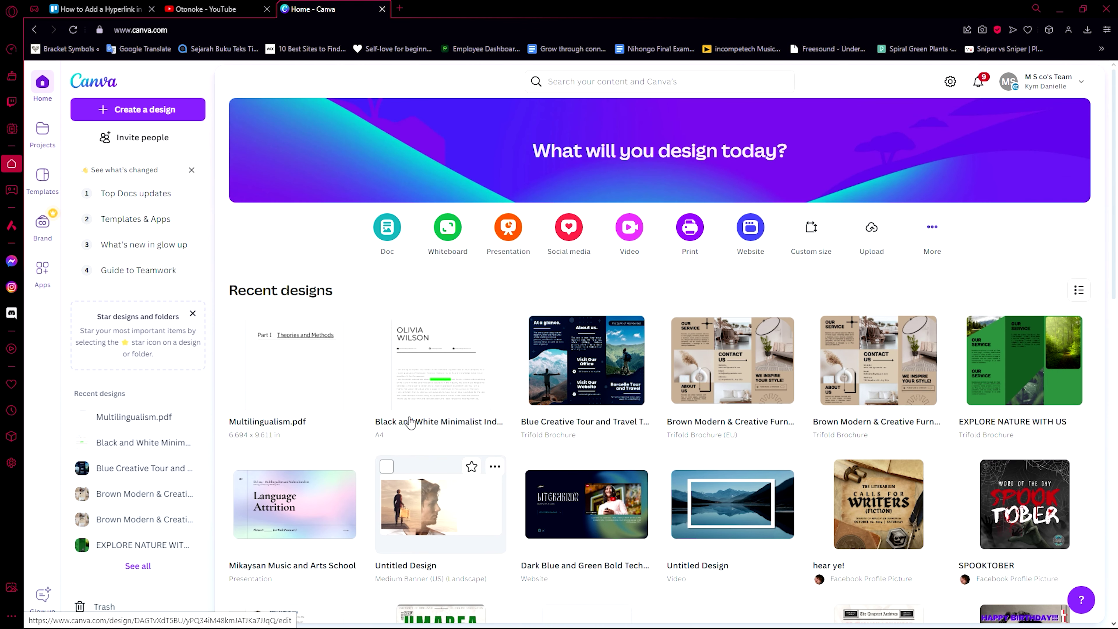
Open the black and white cover letter design in the editor and dismiss the letterhead printing offer
{"action": "left_click", "coordinate": [431, 381]}
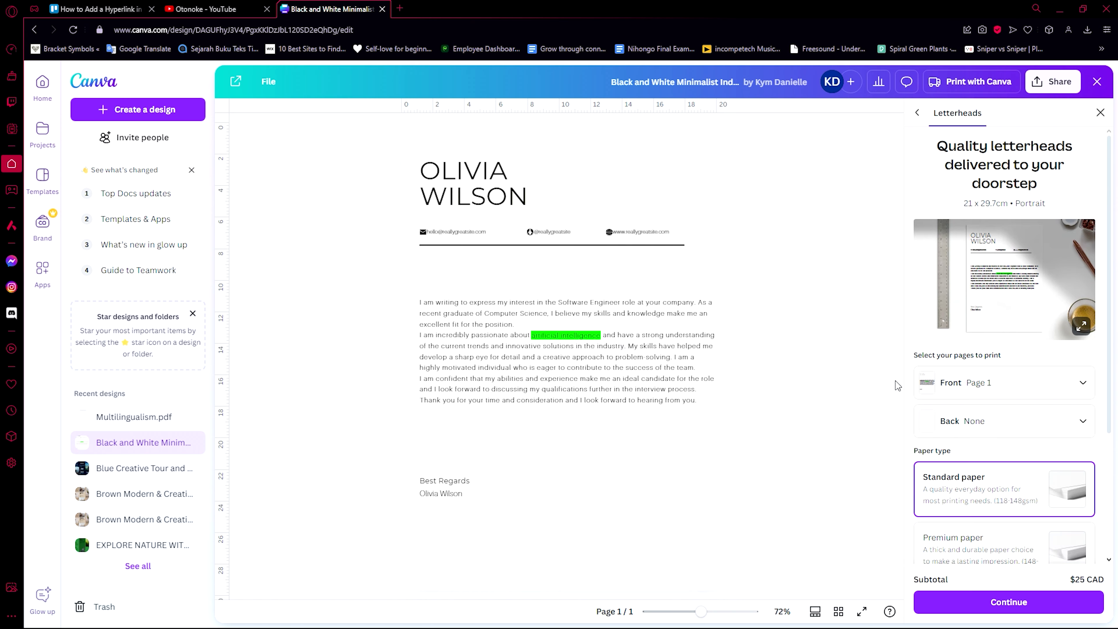
{"action": "left_click", "coordinate": [751, 261]}
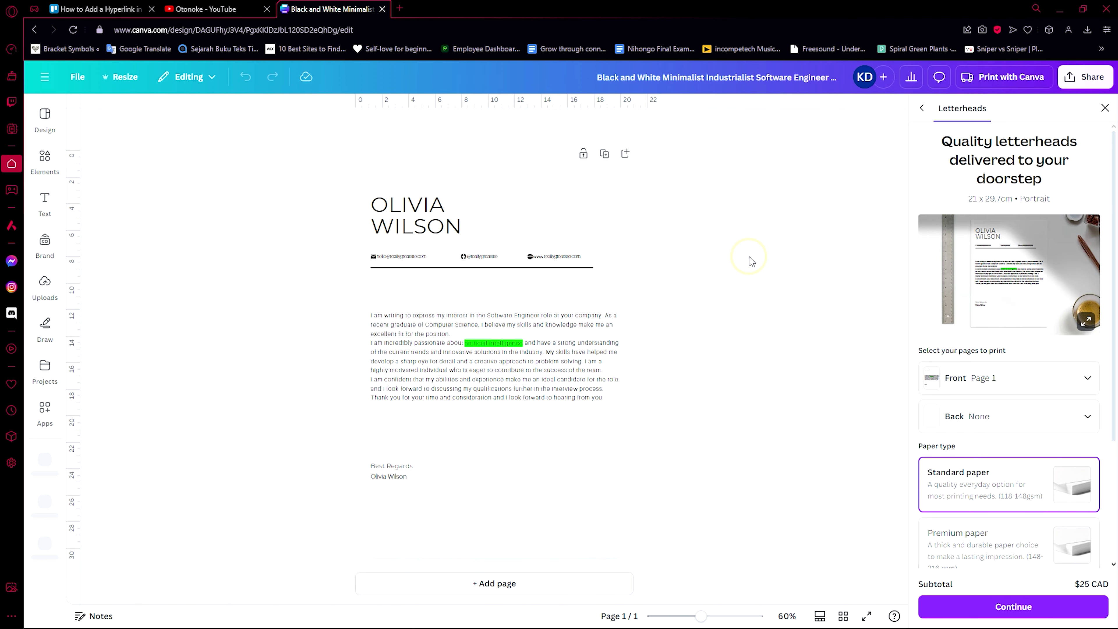
{"action": "left_click", "coordinate": [1106, 108]}
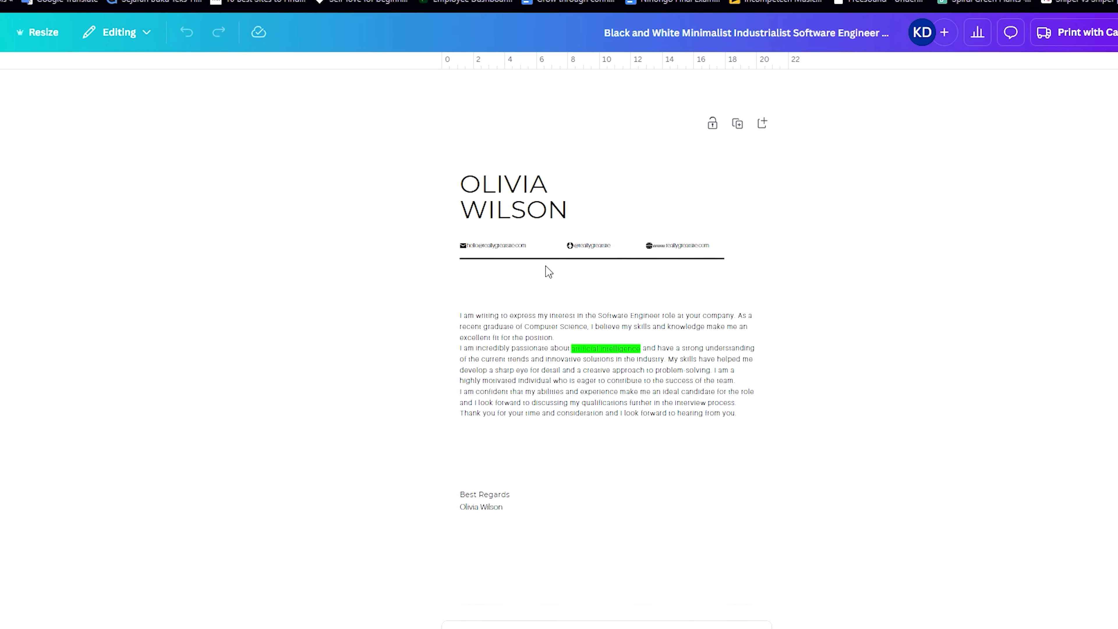
Select the whole OLIVIA WILSON name and start adding a link to it
{"action": "double_click", "coordinate": [471, 164]}
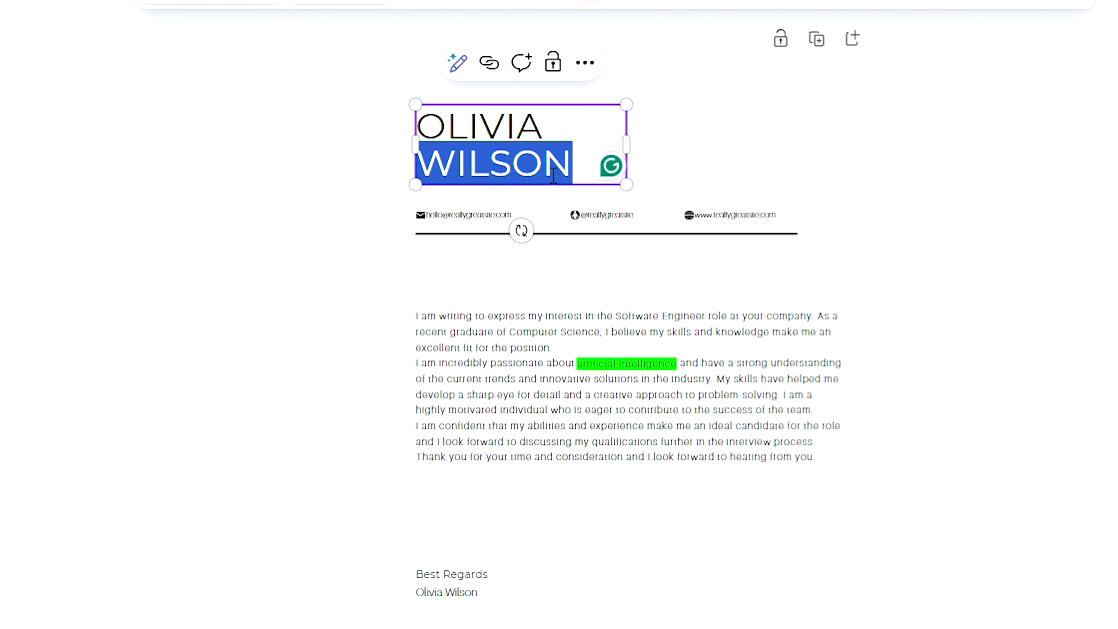
{"action": "left_click", "coordinate": [557, 164]}
{"action": "double_click", "coordinate": [436, 124]}
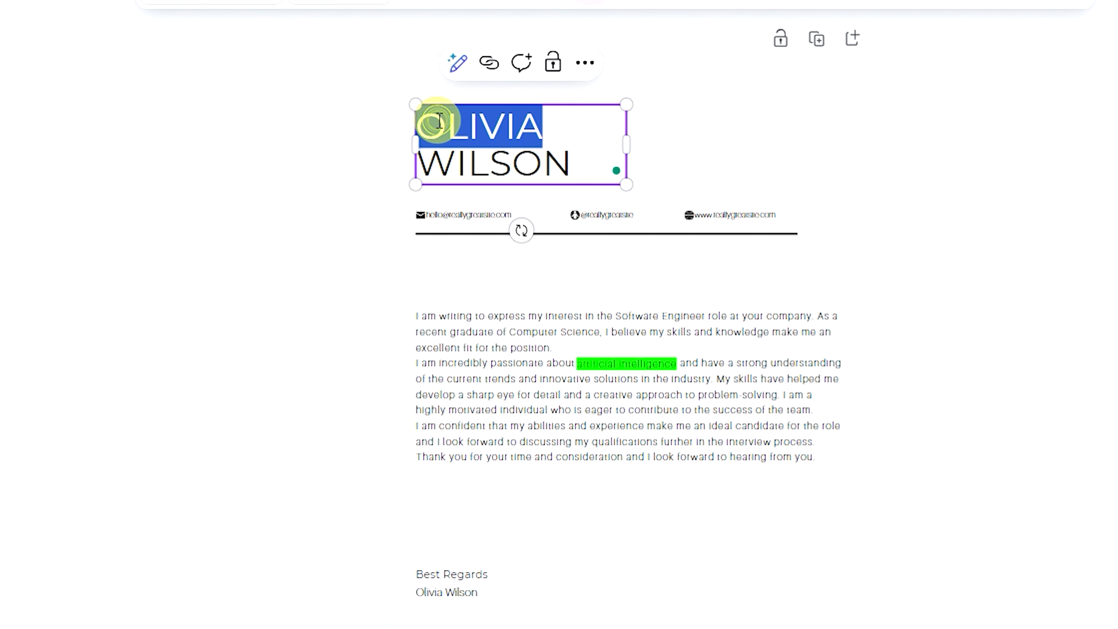
{"action": "key", "text": "ctrl+a"}
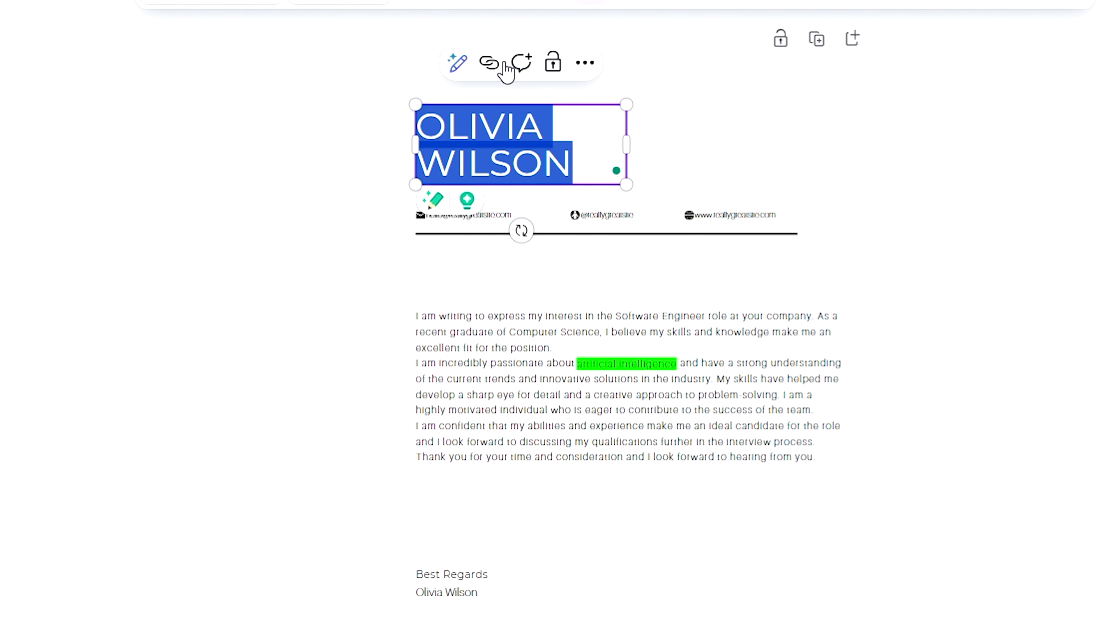
{"action": "left_click", "coordinate": [494, 63]}
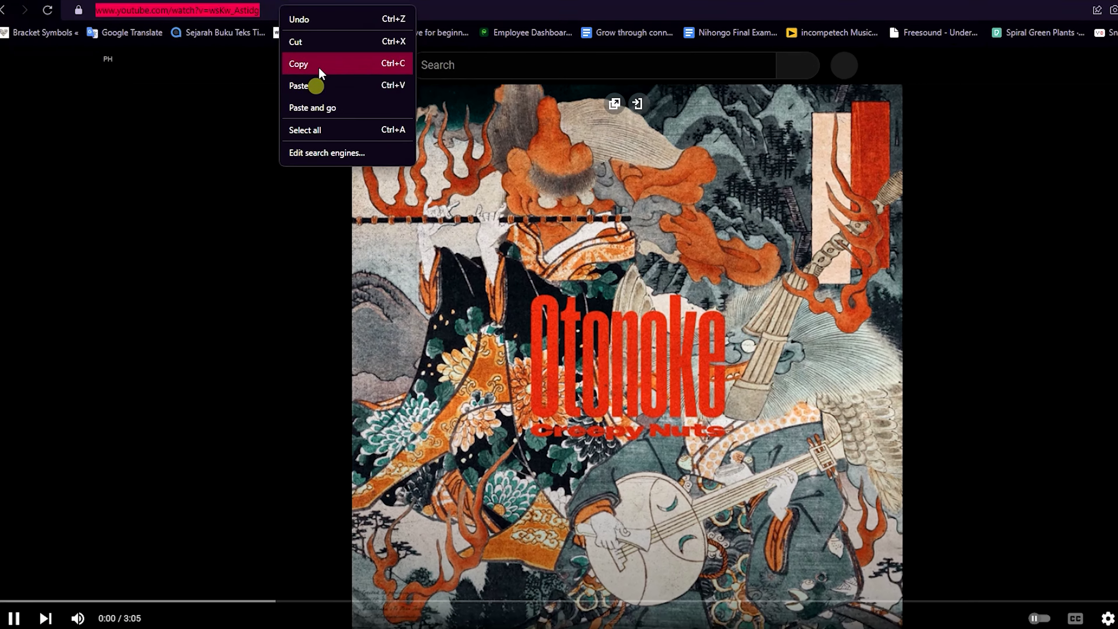
In the YouTube tab, pause the video and copy its full address
{"action": "left_click", "coordinate": [318, 67]}
{"action": "left_click", "coordinate": [368, 150]}
{"action": "right_click", "coordinate": [258, 6]}
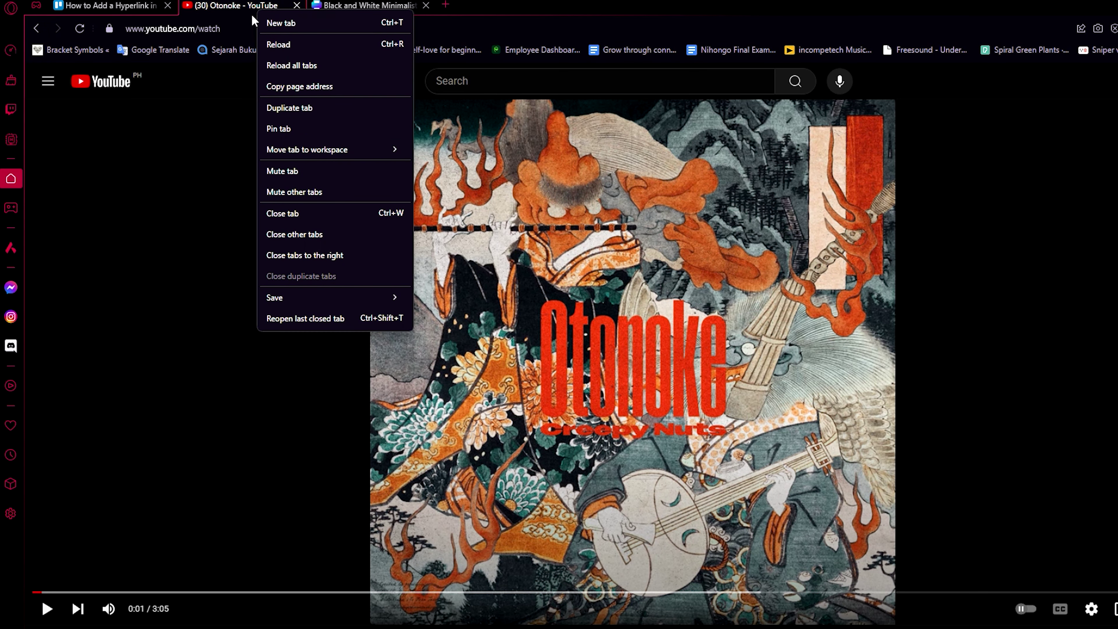
{"action": "left_click_drag", "start_coordinate": [282, 28], "coordinate": [234, 25]}
{"action": "right_click", "coordinate": [234, 26]}
{"action": "left_click", "coordinate": [292, 78]}
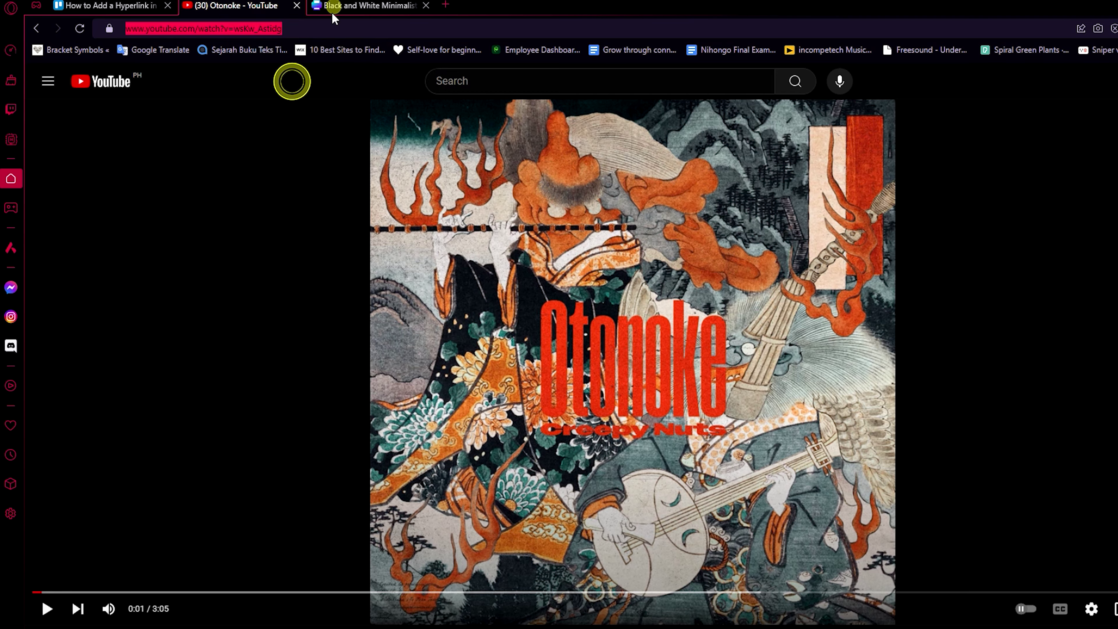
Paste the YouTube video URL as the OLIVIA WILSON heading's link, confirm it, and verify it
{"action": "left_click", "coordinate": [333, 6]}
{"action": "left_click", "coordinate": [520, 239]}
{"action": "right_click", "coordinate": [520, 238]}
{"action": "left_click", "coordinate": [544, 354]}
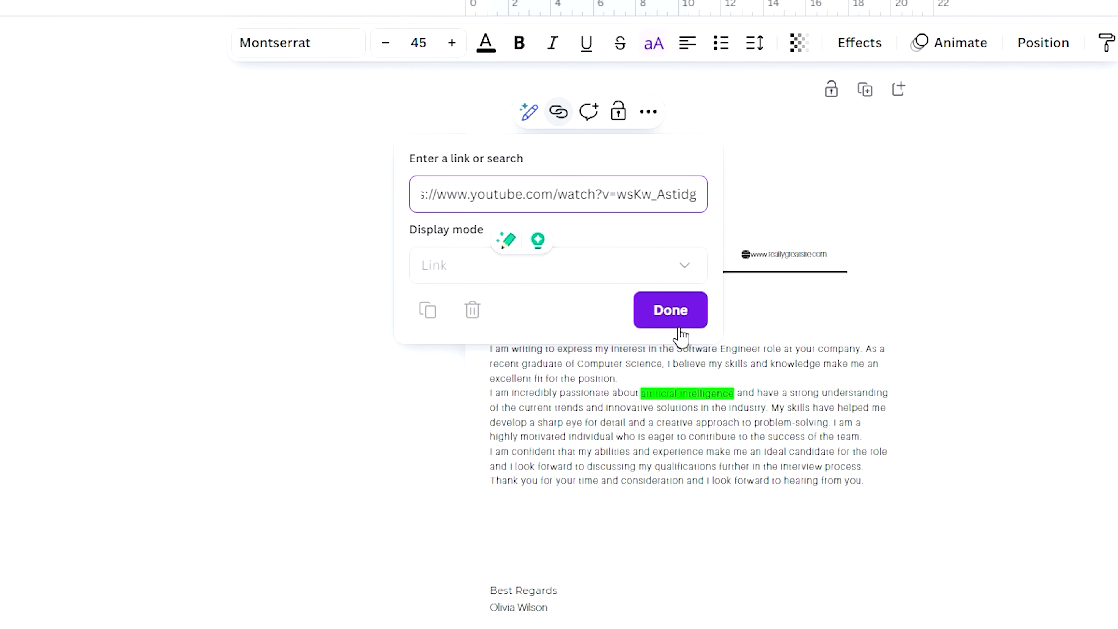
{"action": "left_click", "coordinate": [676, 382]}
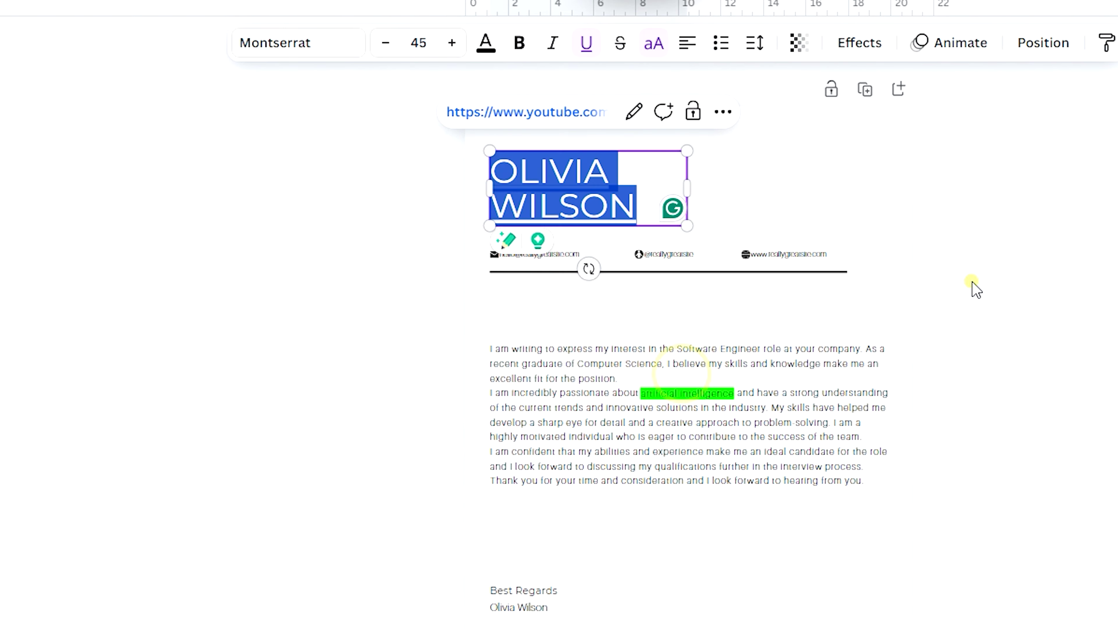
{"action": "left_click", "coordinate": [750, 194]}
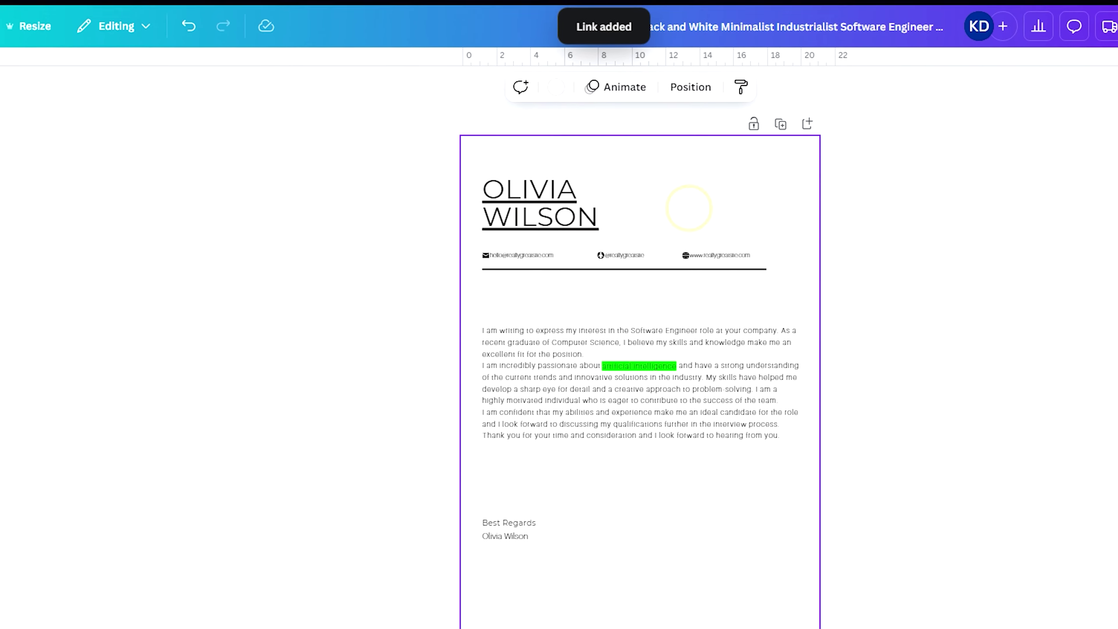
{"action": "left_click", "coordinate": [544, 199]}
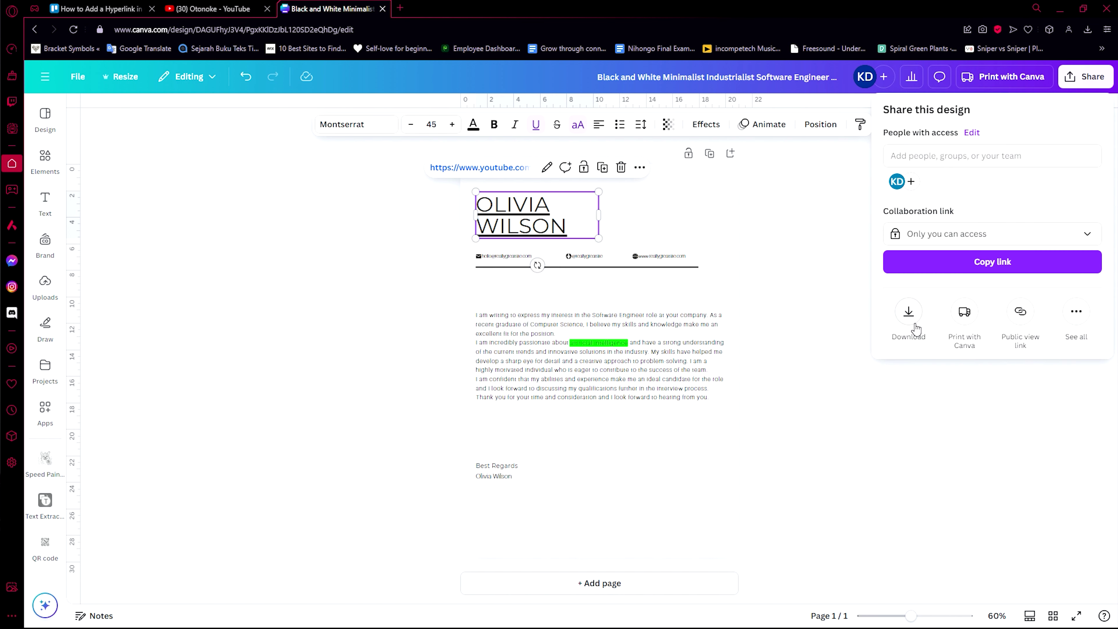
Download the cover letter as a PDF Standard file
{"action": "left_click", "coordinate": [916, 328]}
{"action": "left_click", "coordinate": [984, 172]}
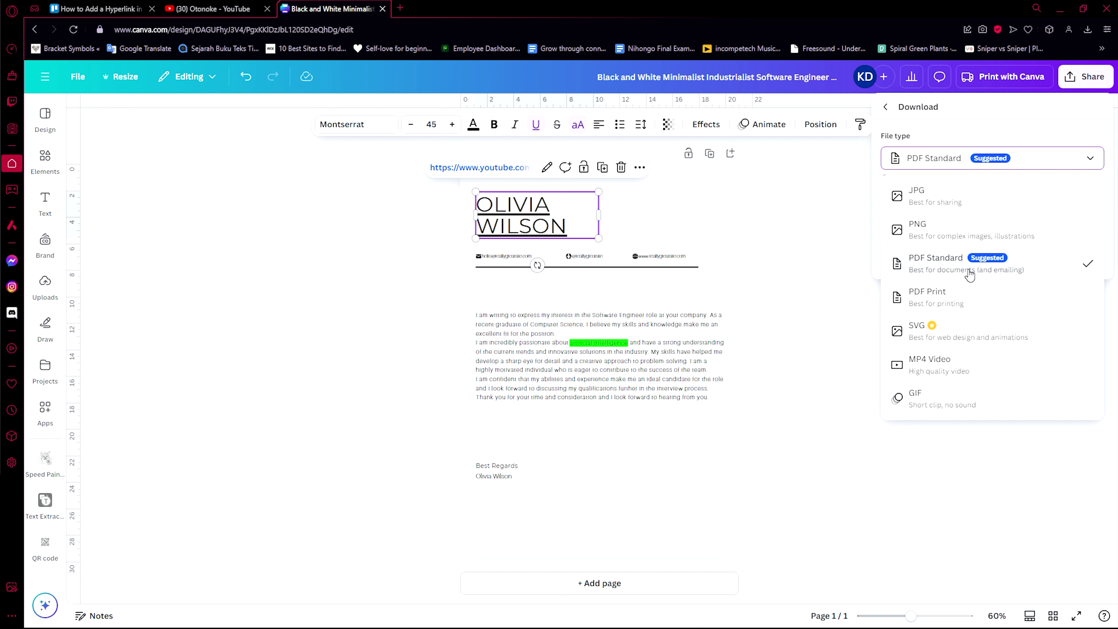
{"action": "left_click", "coordinate": [945, 265]}
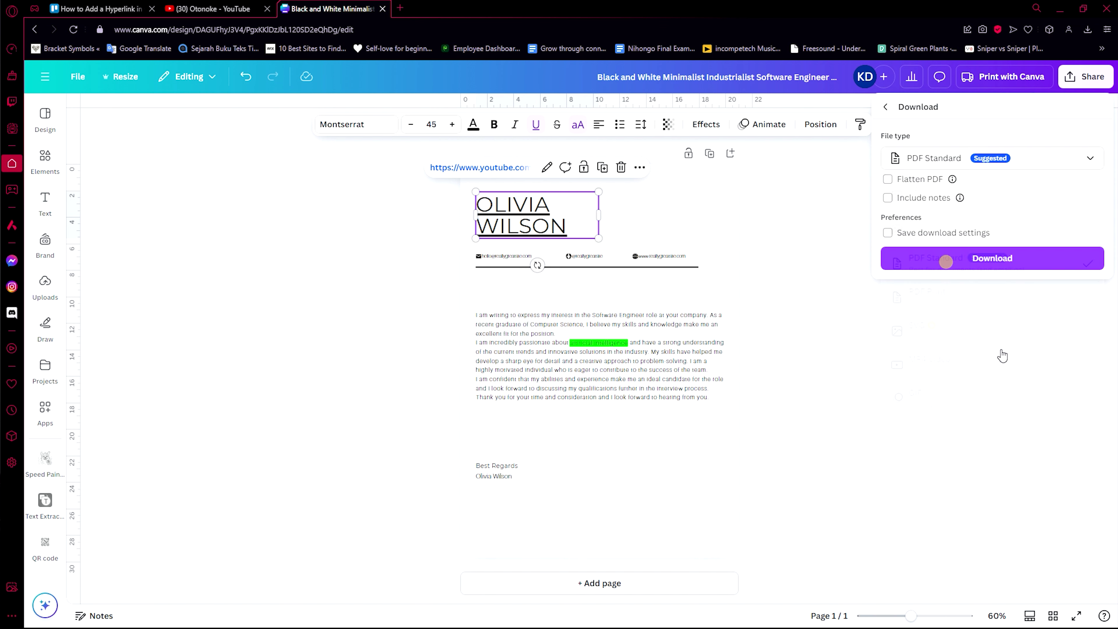
{"action": "left_click", "coordinate": [973, 264]}
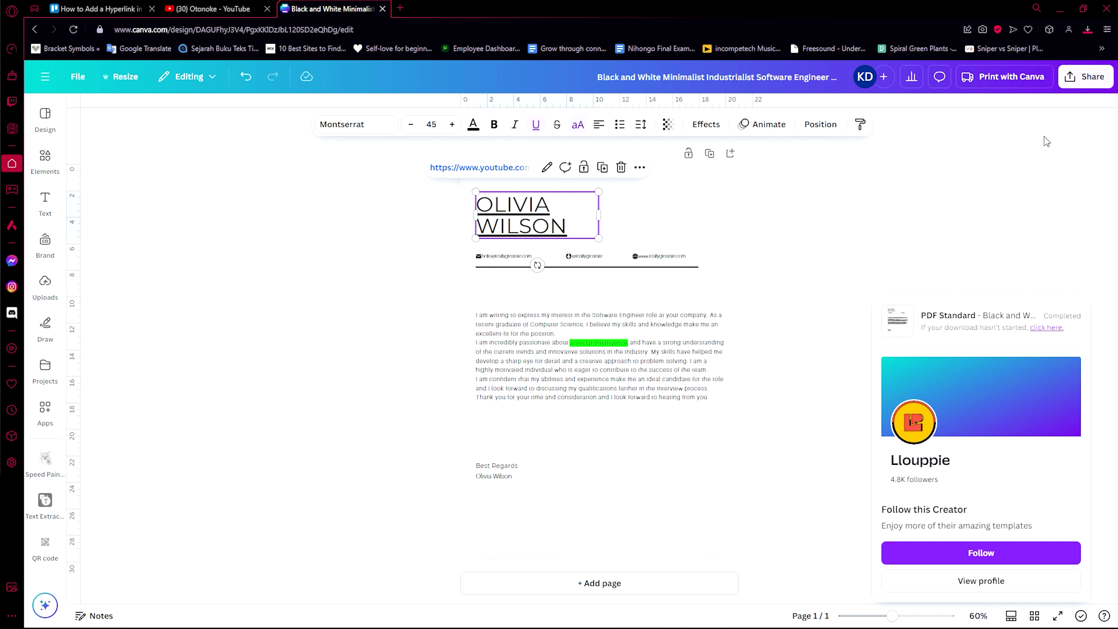
Open the downloaded PDF, follow the name's link to YouTube, and close the older YouTube tab
{"action": "left_click", "coordinate": [1088, 29]}
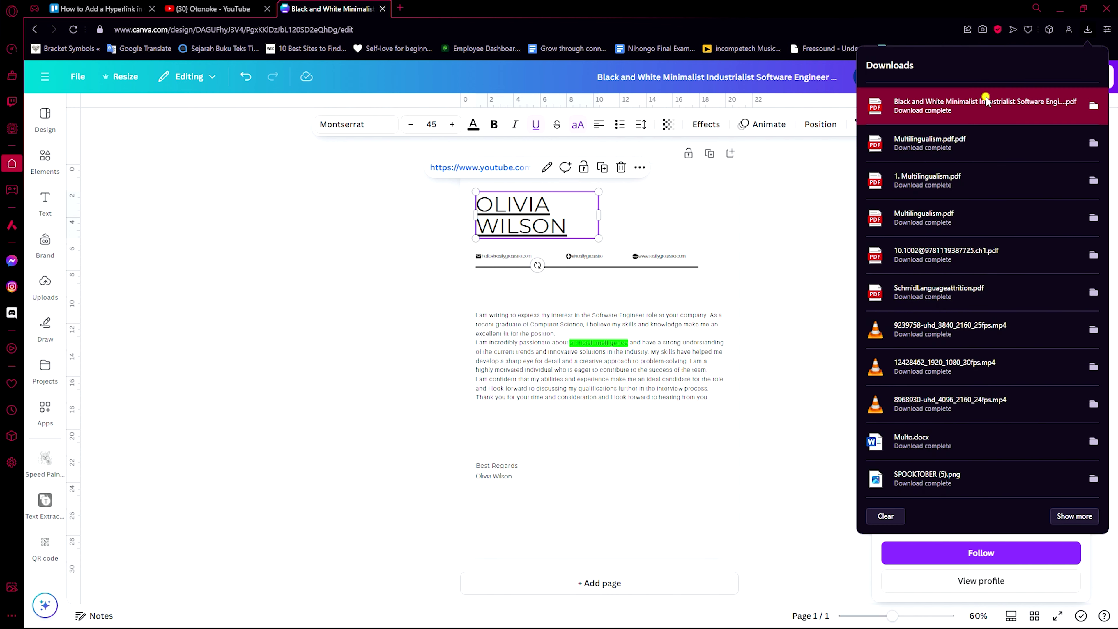
{"action": "left_click", "coordinate": [986, 101]}
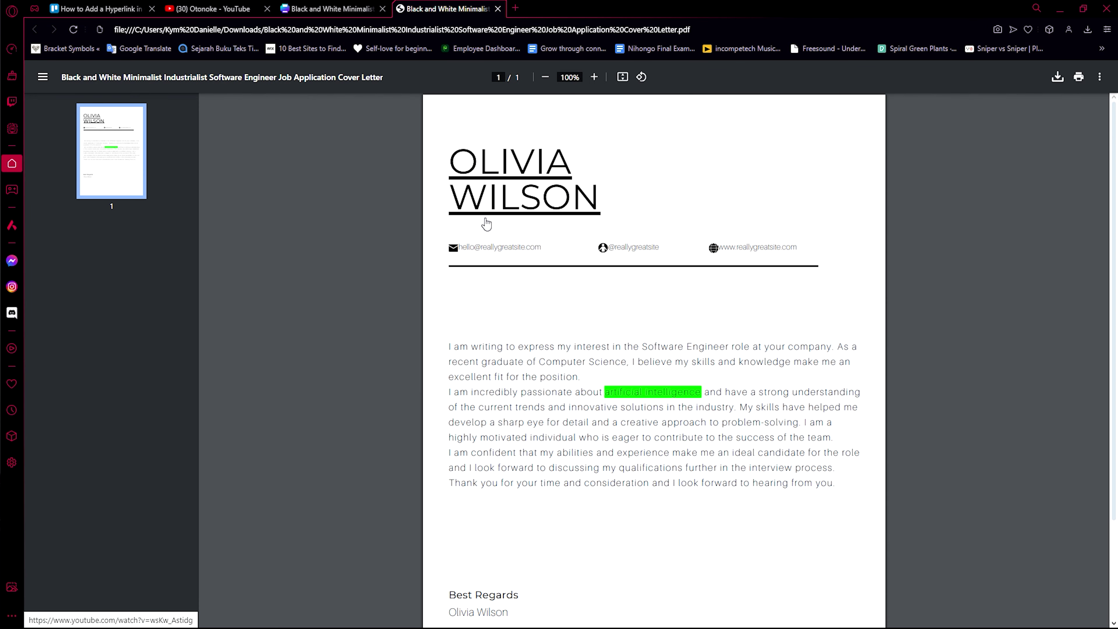
{"action": "left_click", "coordinate": [560, 207]}
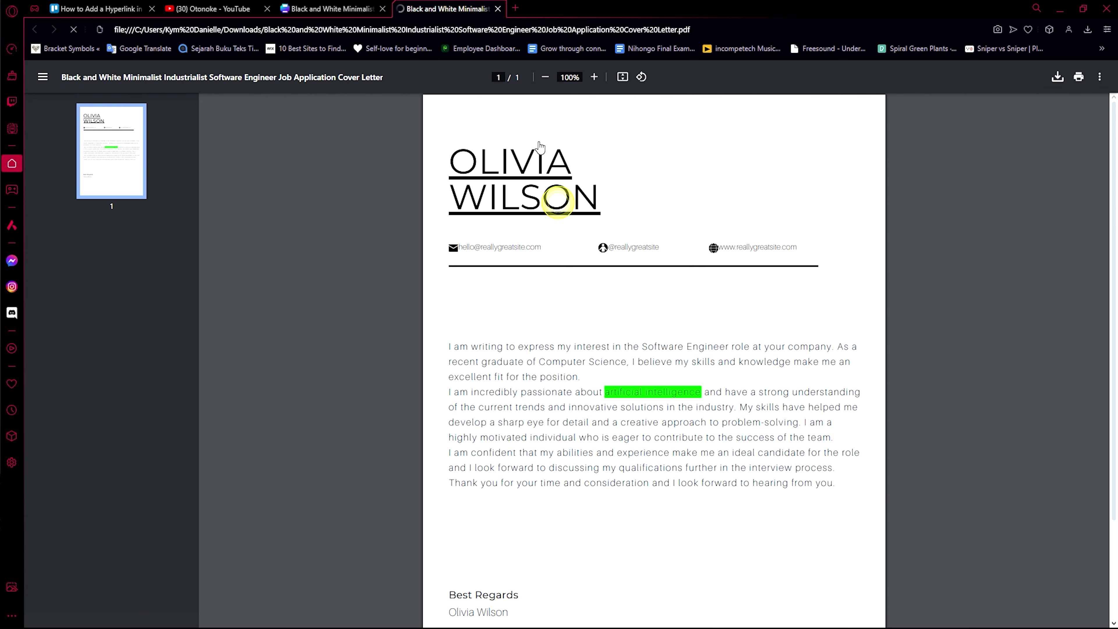
{"action": "left_click", "coordinate": [257, 9]}
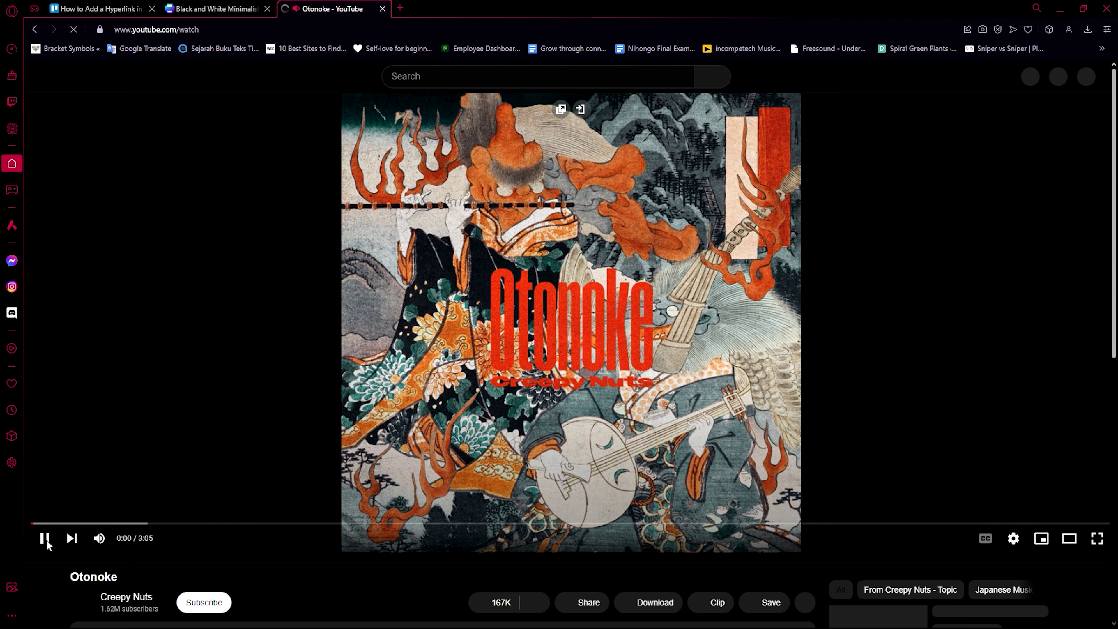
Pause the linked Otonoke video at 0:02
{"action": "left_click", "coordinate": [363, 411]}
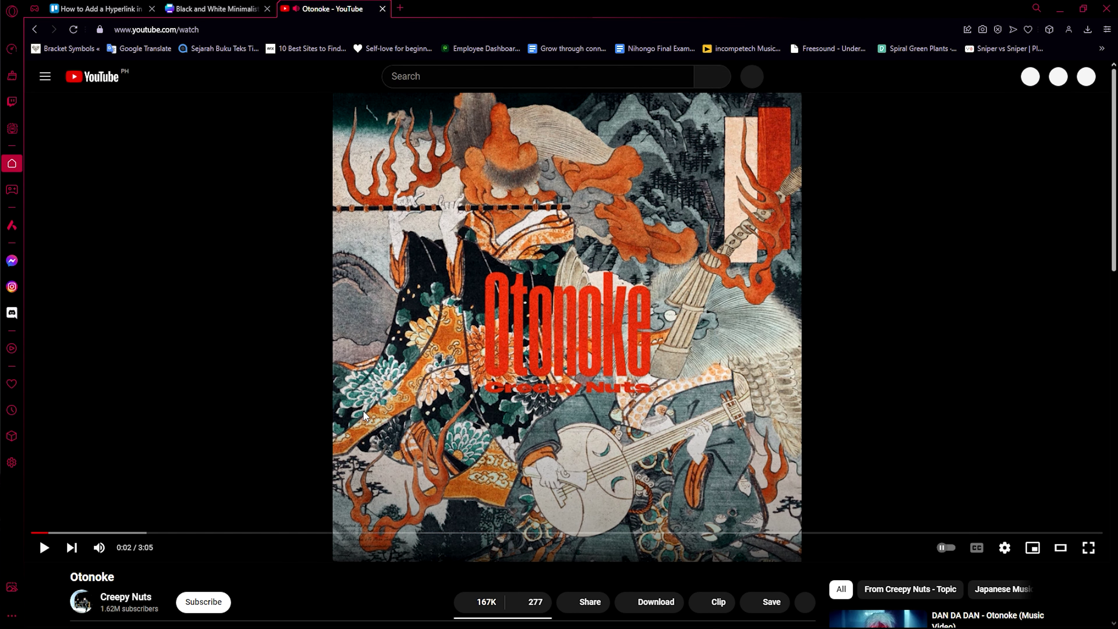